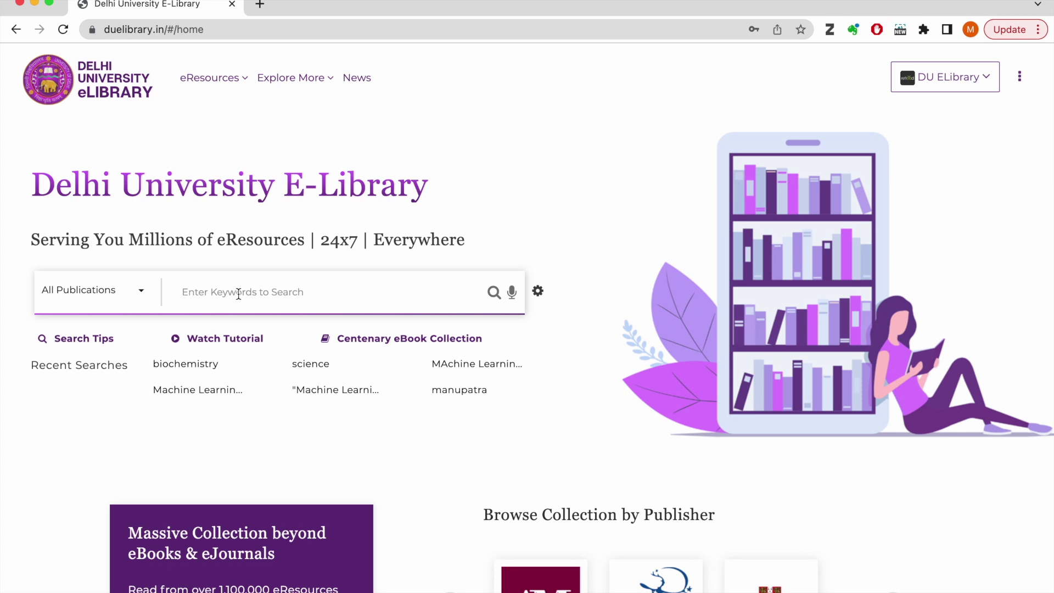
# - Search for 'machine learning' and inspect the Year, Access, Media, Author and Publisher filters
pyautogui.write('machine learning')
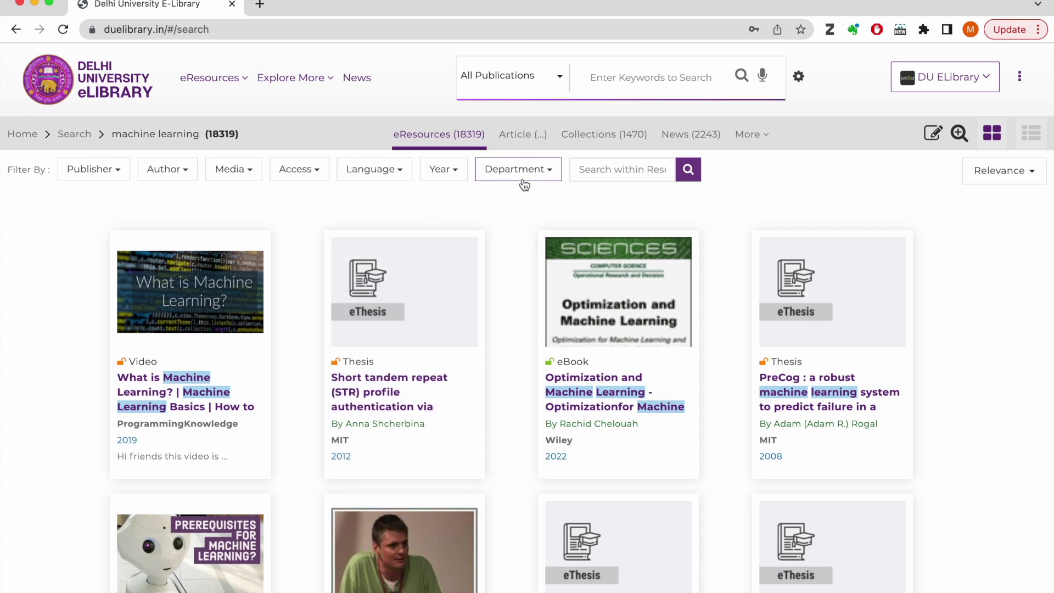
pyautogui.click(442, 175)
pyautogui.click(309, 170)
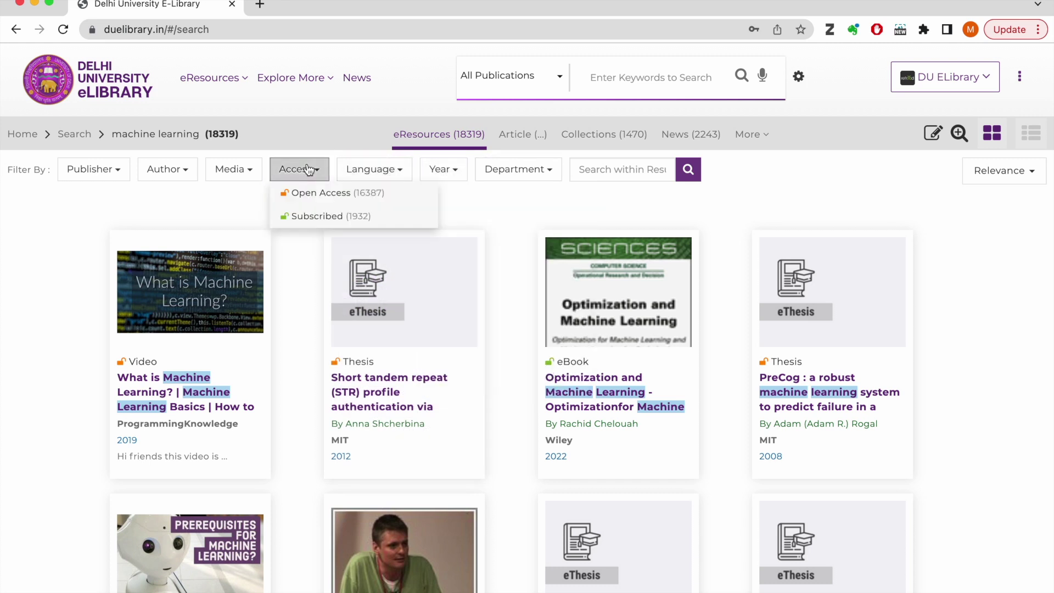
pyautogui.click(240, 170)
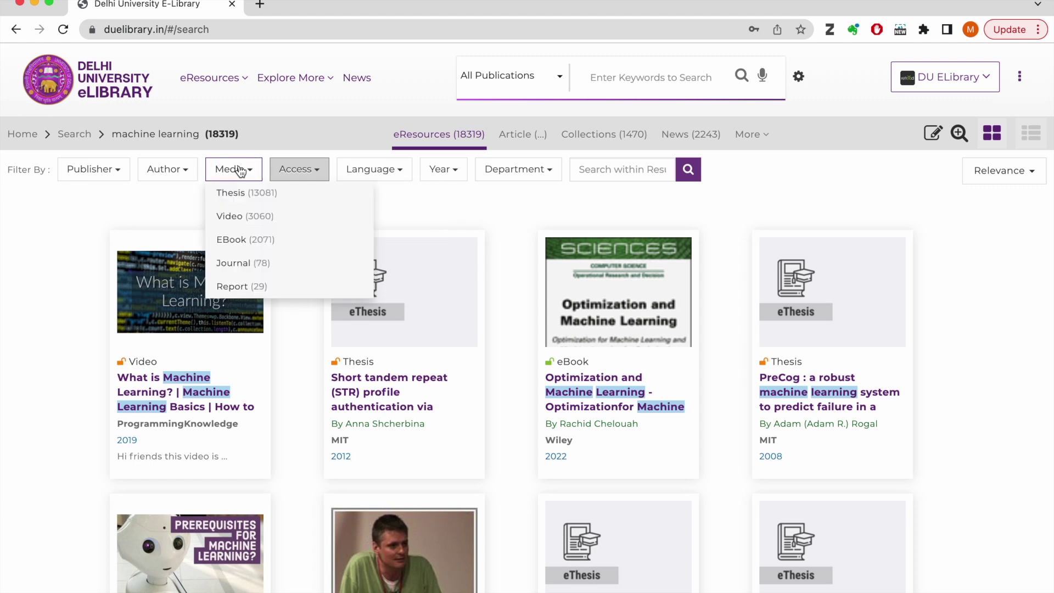
pyautogui.click(166, 172)
pyautogui.click(93, 171)
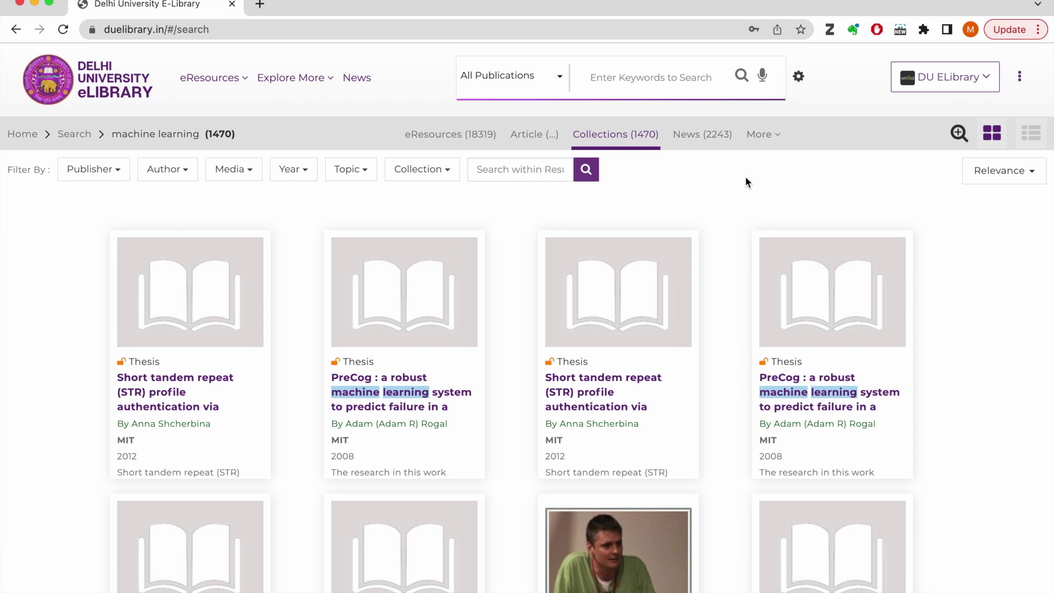
# - Show the News results, then the Expert Talks (2521) category under More
pyautogui.click(712, 147)
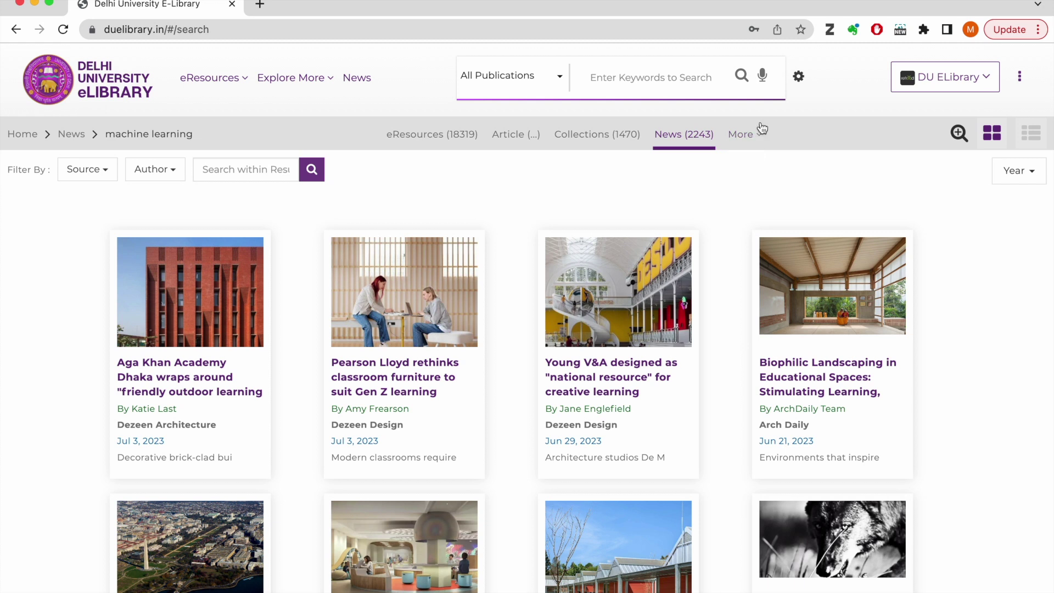
pyautogui.click(757, 141)
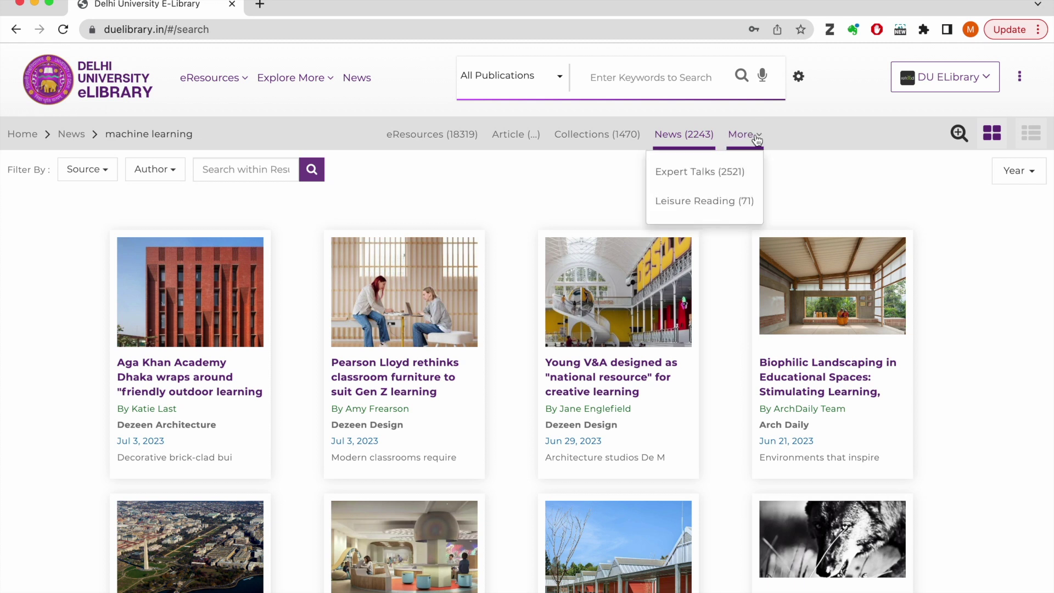
pyautogui.click(690, 181)
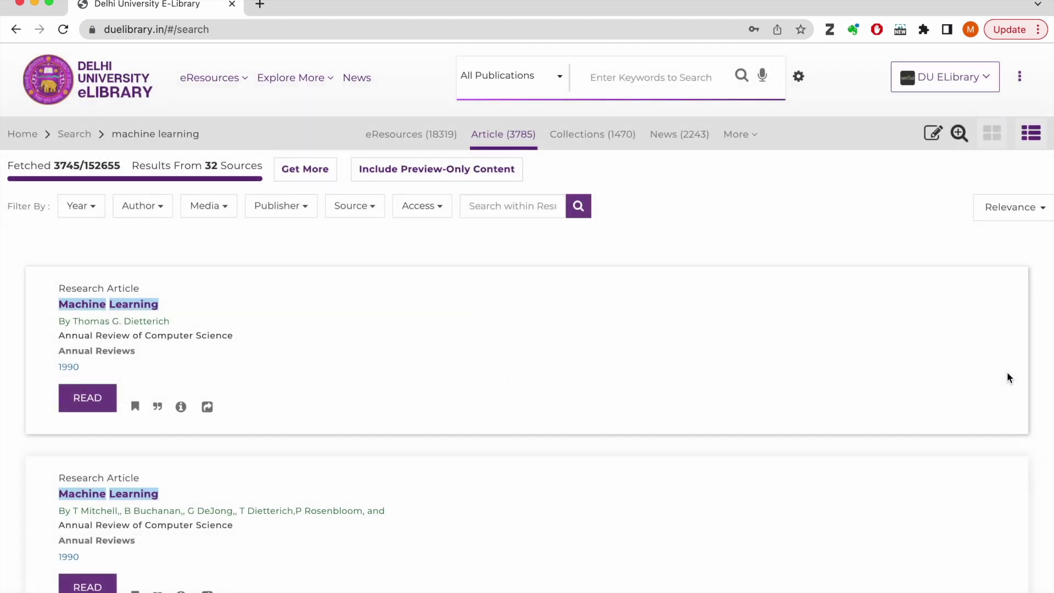
# - Open the article Source filter and scroll through its list of sources
pyautogui.click(371, 211)
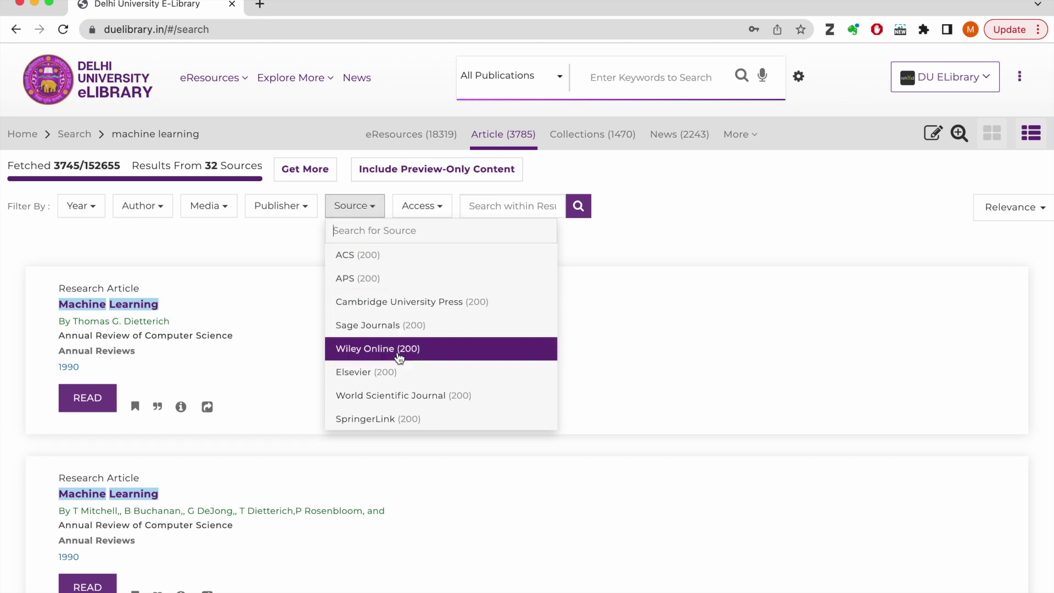
pyautogui.scroll(-3, 399, 357)
pyautogui.scroll(-4, 399, 358)
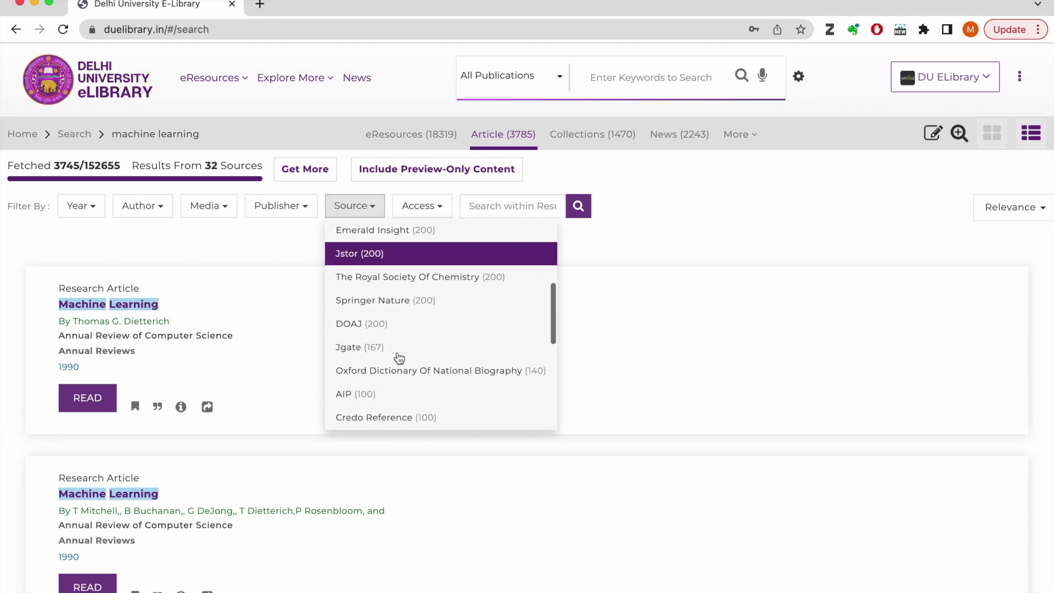
pyautogui.scroll(-2, 399, 357)
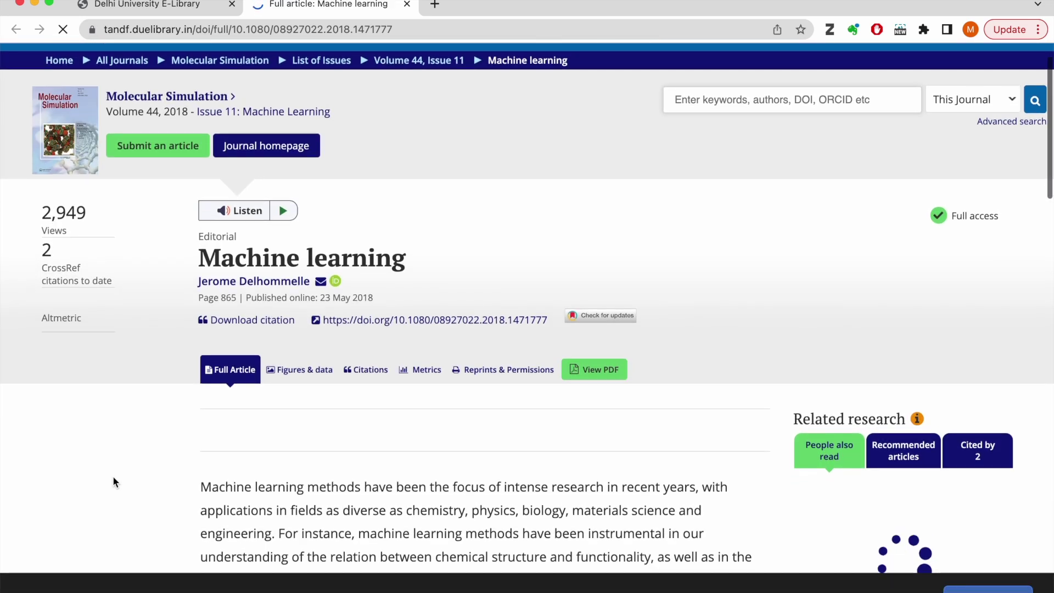
# - Read down the Machine learning editorial, then return to the eLibrary article results' sort options
pyautogui.scroll(-5, 114, 476)
pyautogui.scroll(-10, 113, 476)
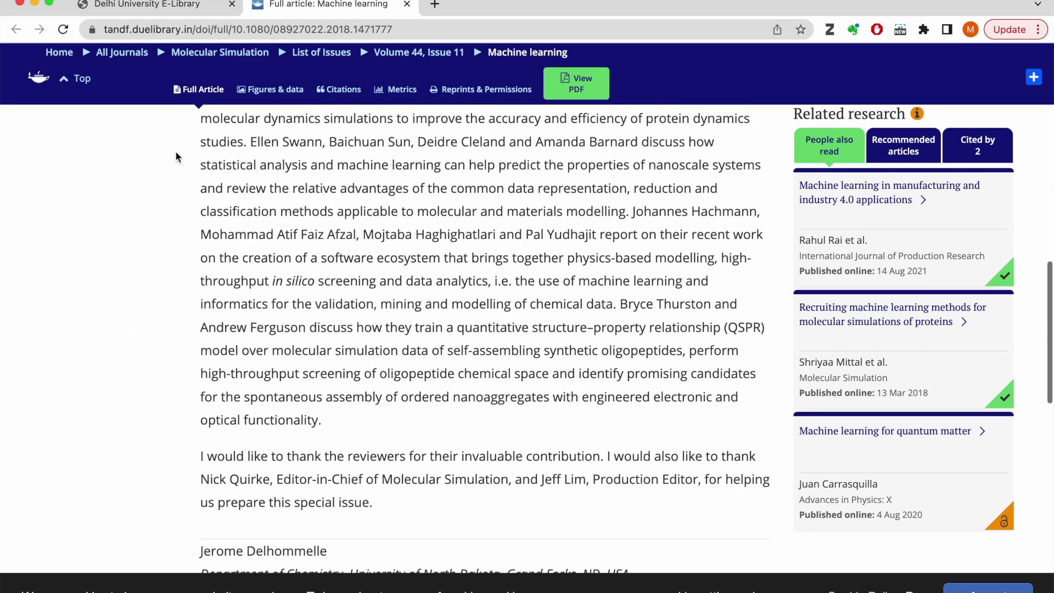
pyautogui.click(206, 6)
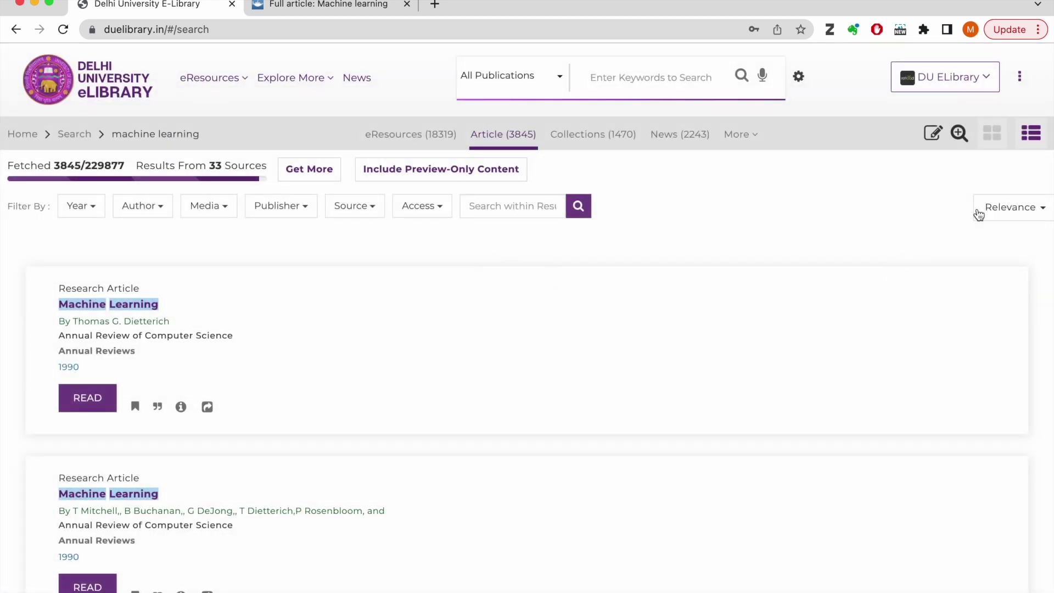
pyautogui.click(978, 207)
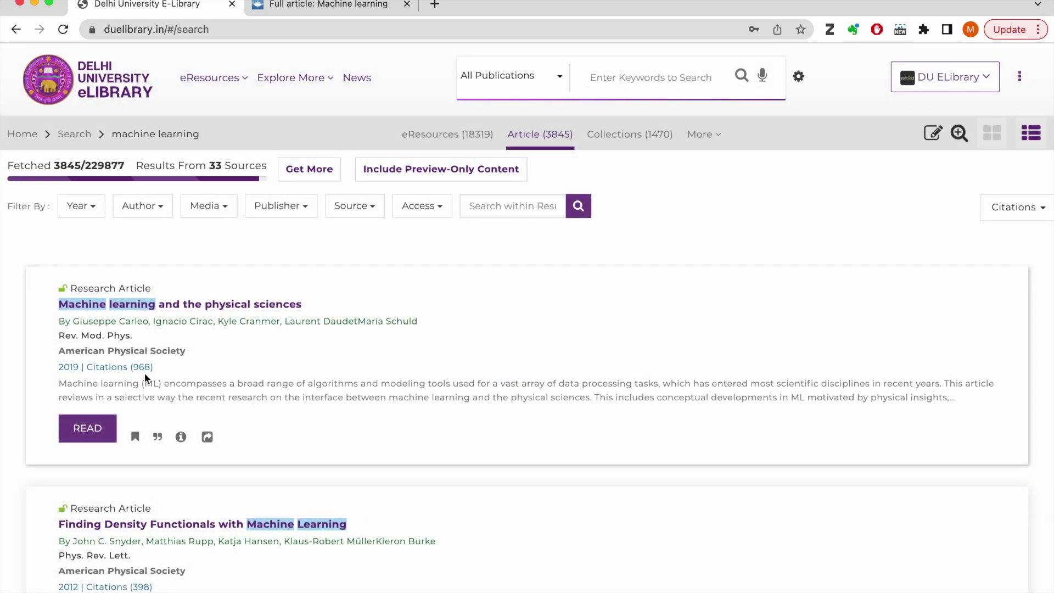
# - Scroll the citation-sorted articles, then start a new quoted "Machine Learning" search
pyautogui.scroll(-6, 222, 526)
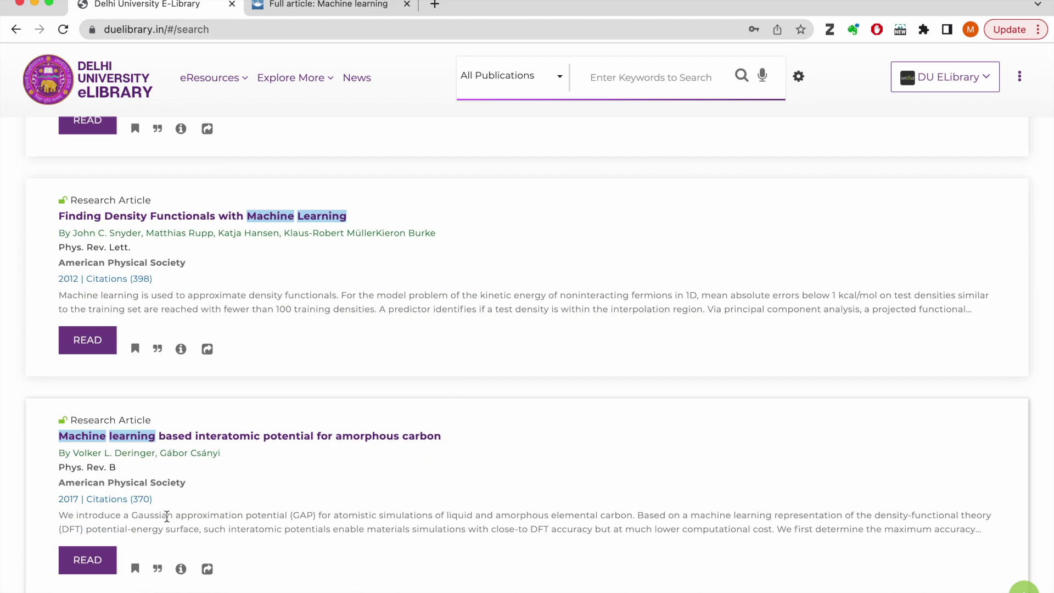
pyautogui.scroll(6, 166, 516)
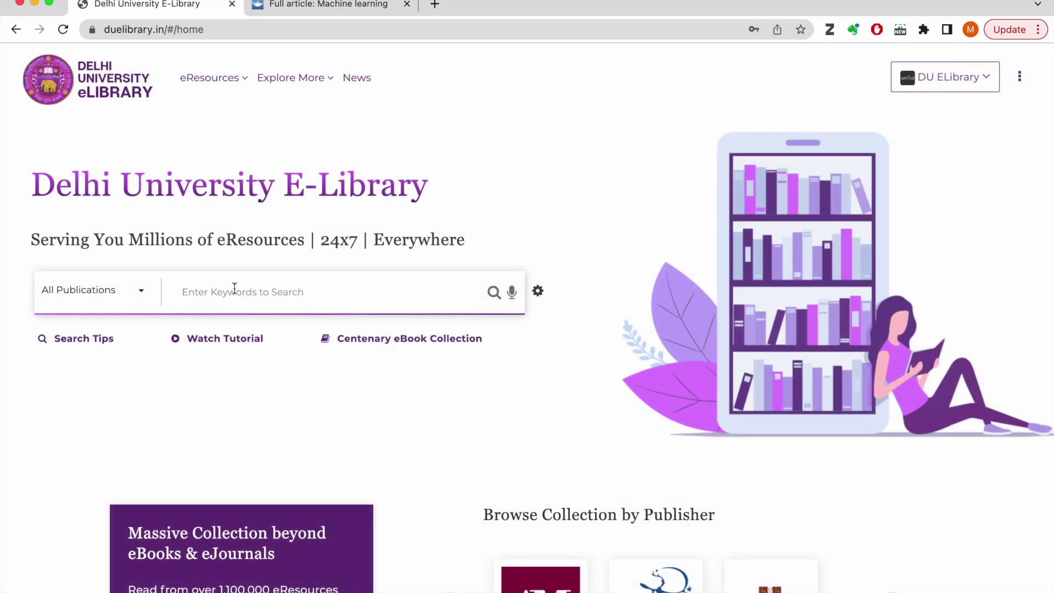
pyautogui.write('"Machin')
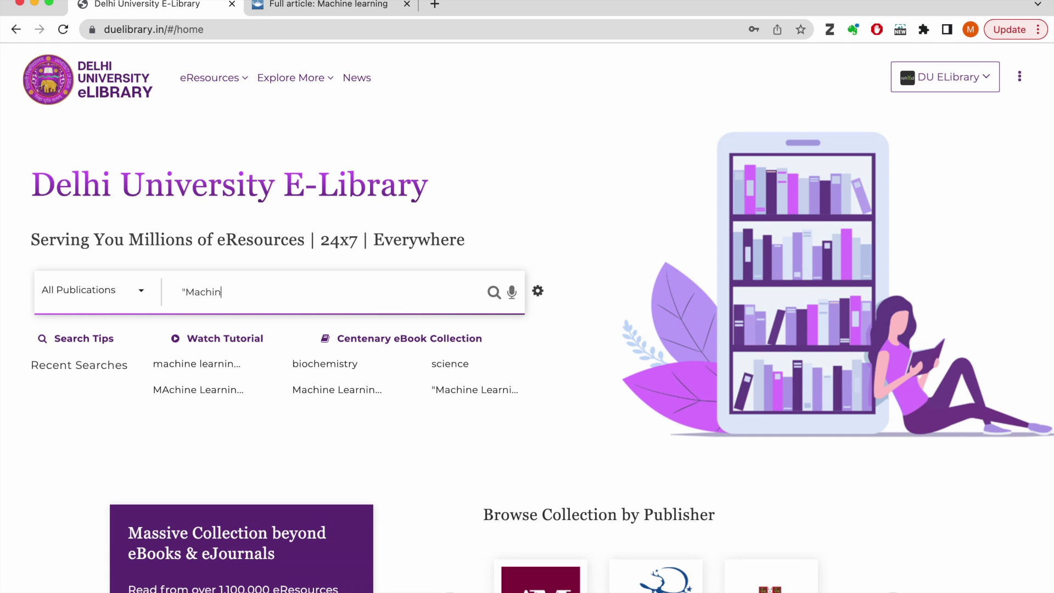
pyautogui.write('e Learning')
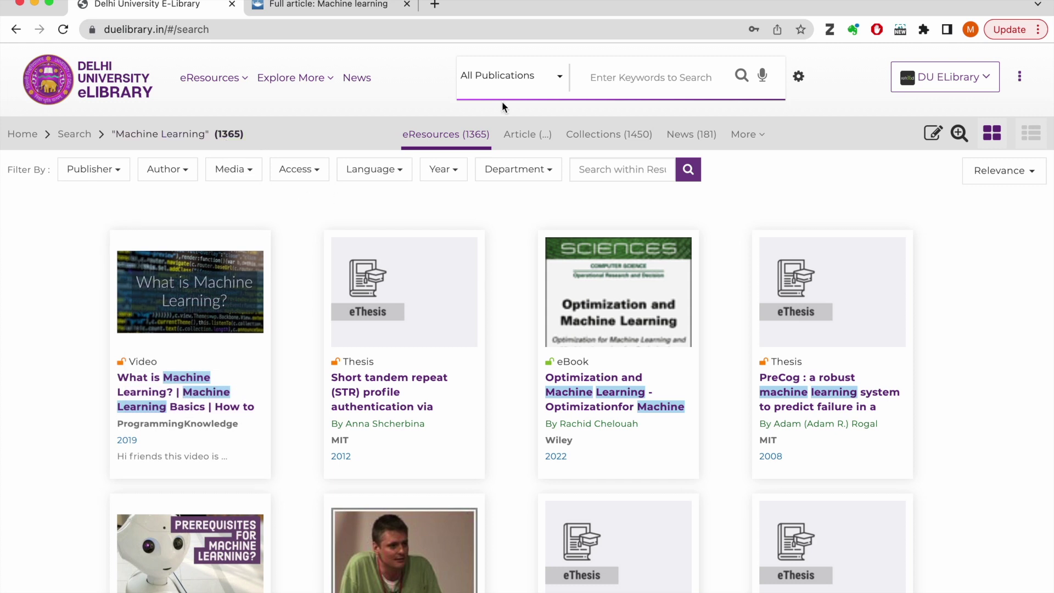
# - Limit the search scope to eBooks and re-enter the quoted phrase "Machine Learning"
pyautogui.click(532, 81)
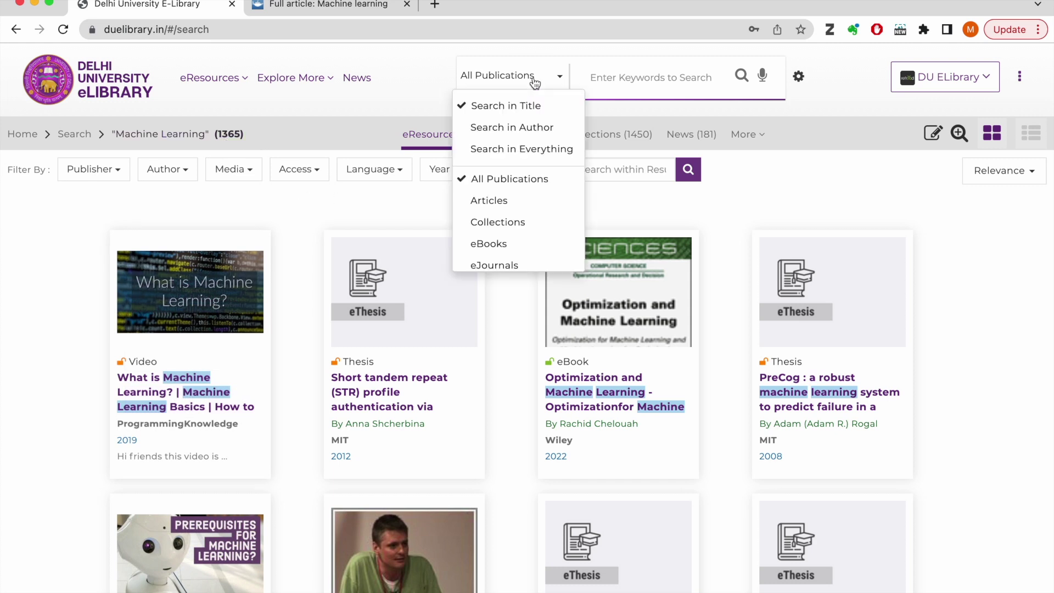
pyautogui.click(491, 246)
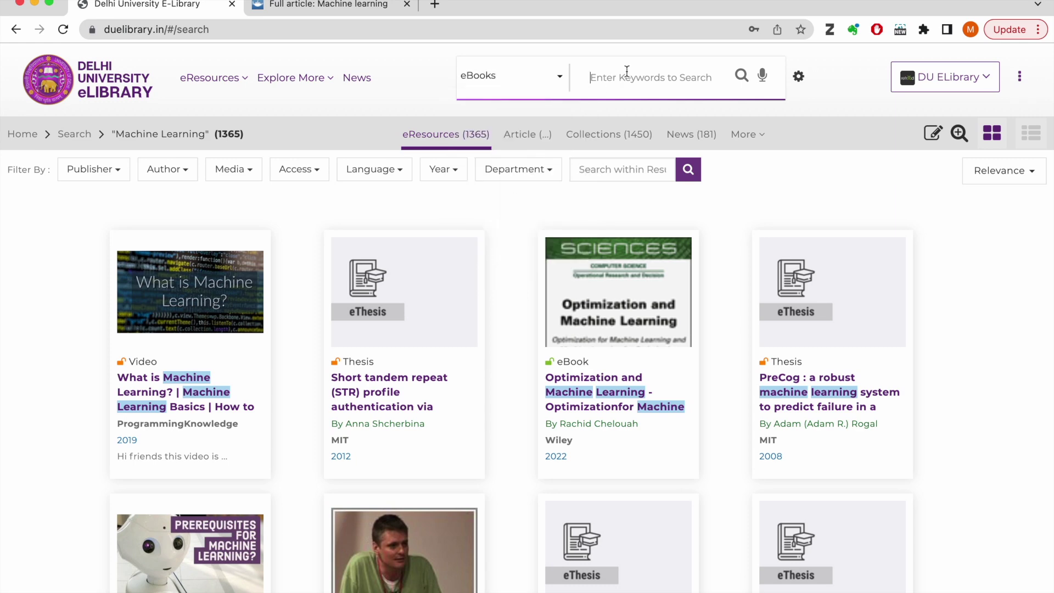
pyautogui.click(627, 72)
pyautogui.write('"Machine Le')
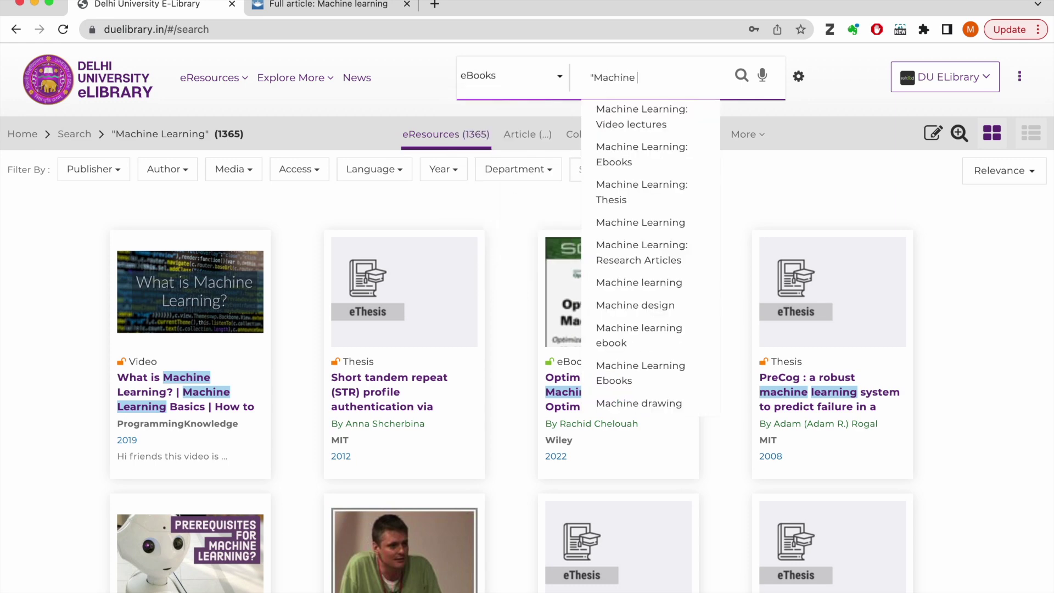
pyautogui.write('arning')
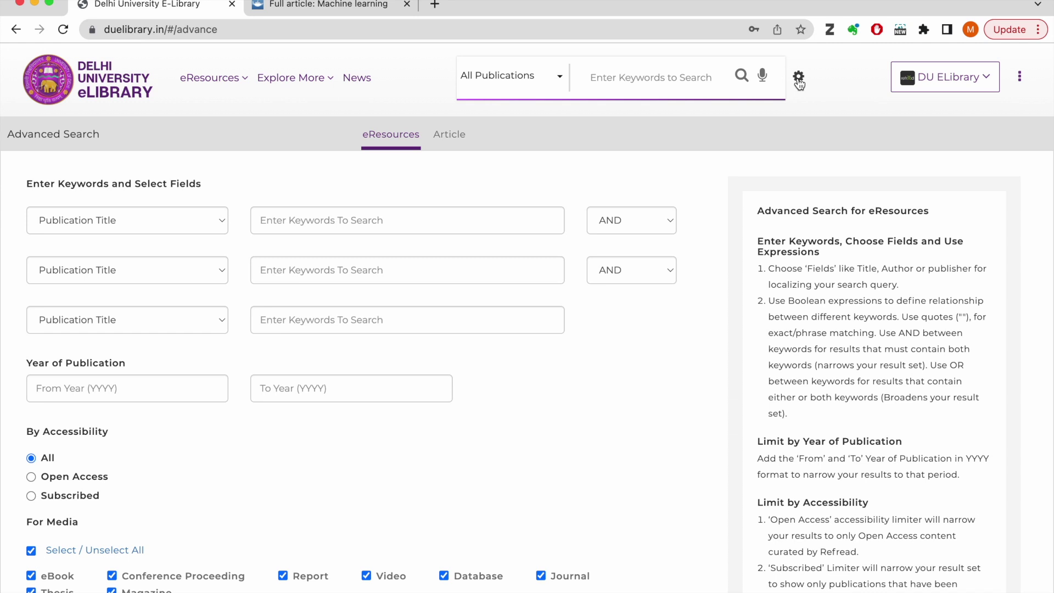
# - Enter 'Machine L' as the title keyword and 'Ma' in a second row set to Author
pyautogui.scroll(-1, 571, 458)
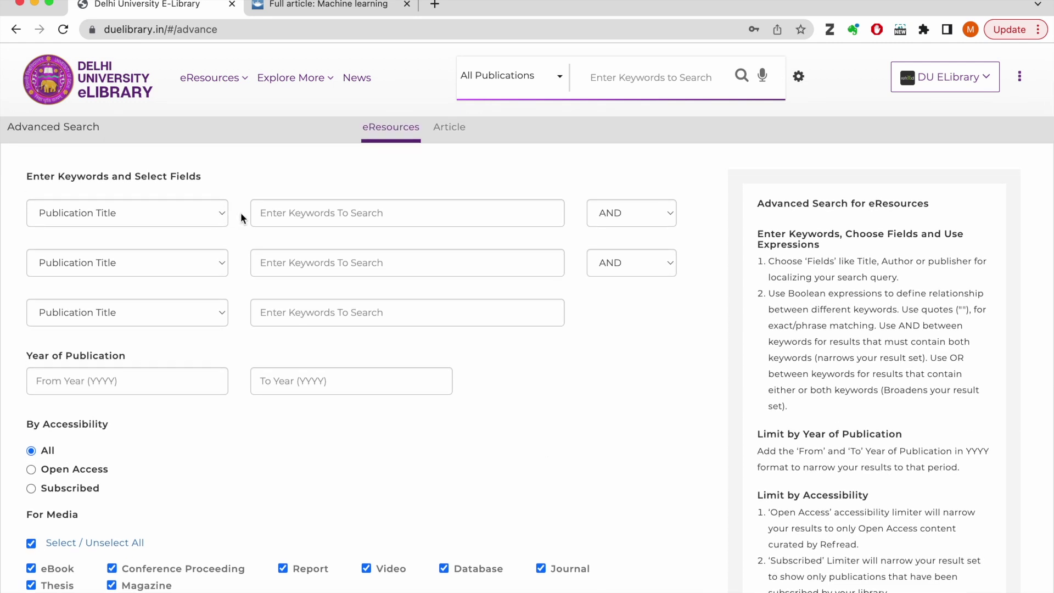
pyautogui.click(324, 213)
pyautogui.write('Mach')
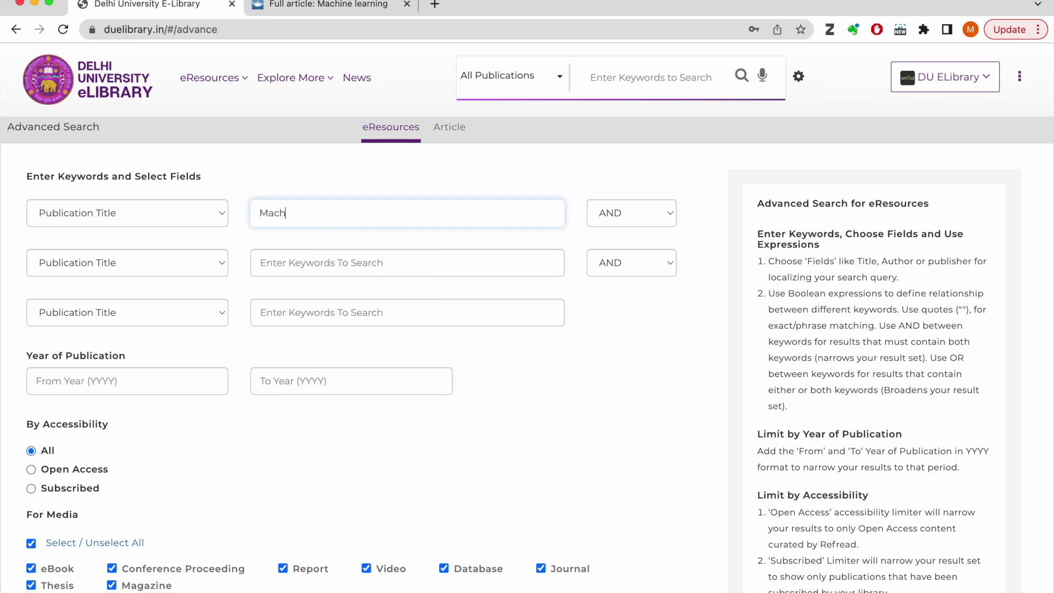
pyautogui.write('ine Learning')
pyautogui.click(176, 263)
pyautogui.click(117, 276)
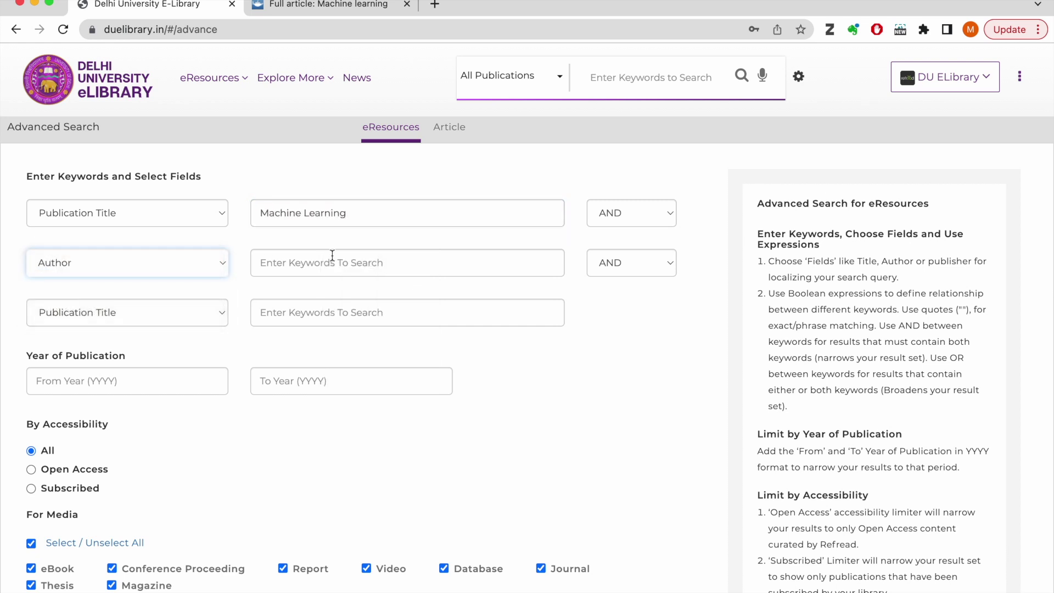
pyautogui.click(332, 264)
pyautogui.write('Mark')
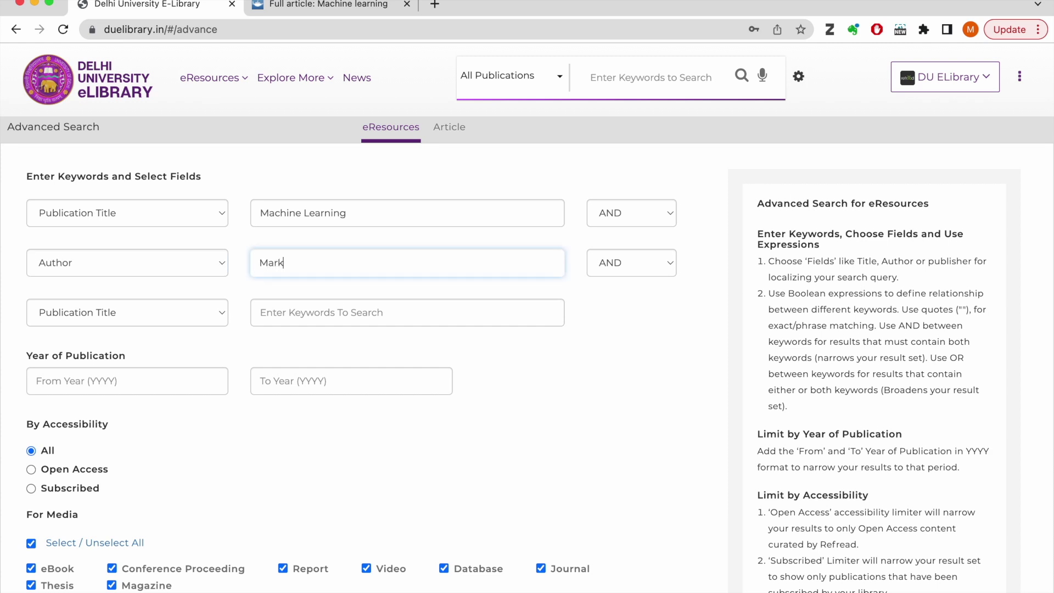
# - Set the publication year range from 2020 to 2023
pyautogui.click(157, 382)
pyautogui.write('2')
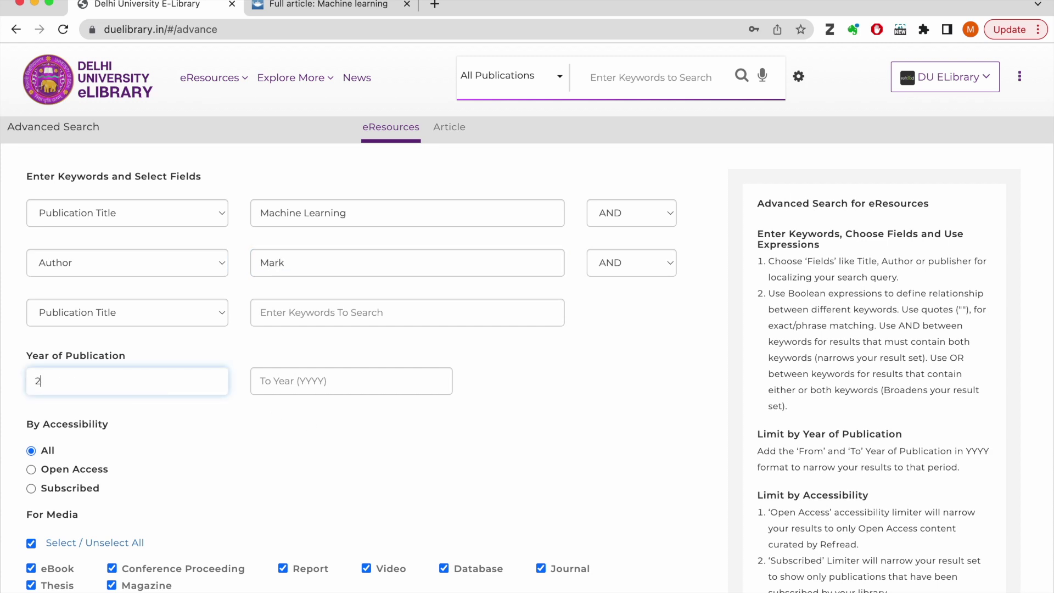
pyautogui.write('020')
pyautogui.click(351, 380)
pyautogui.write('202')
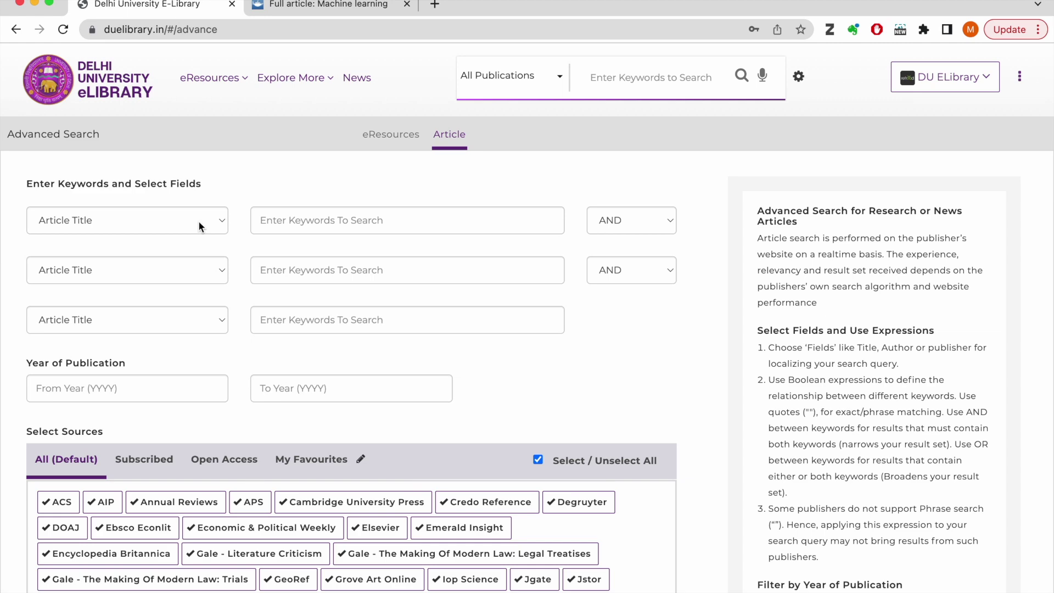
# - Browse the source list filtered by Subscribed, then Open Access, then Favourites
pyautogui.scroll(-2, 428, 392)
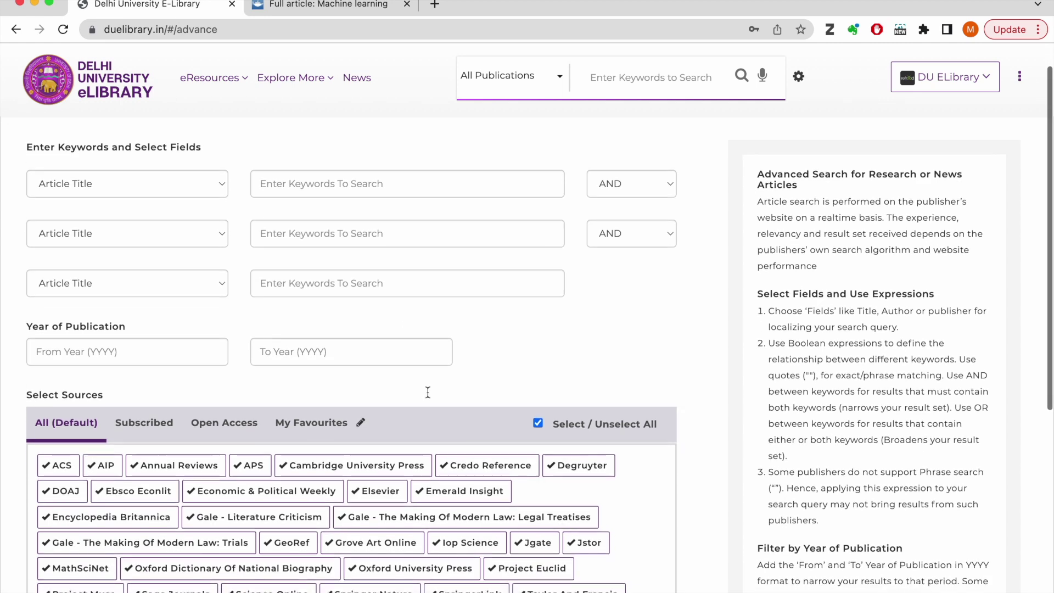
pyautogui.scroll(1, 427, 392)
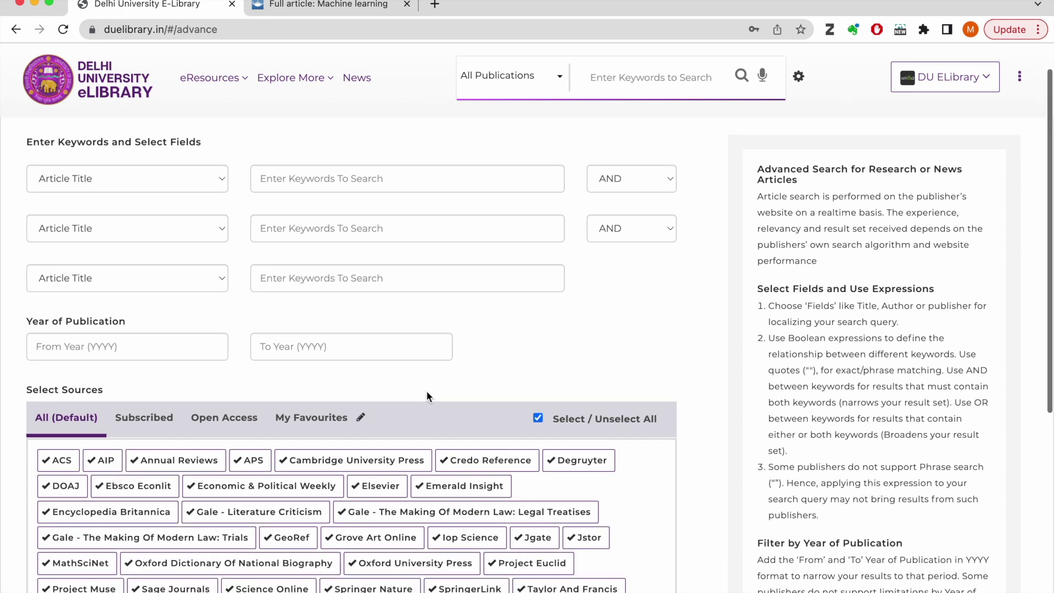
pyautogui.scroll(-5, 426, 391)
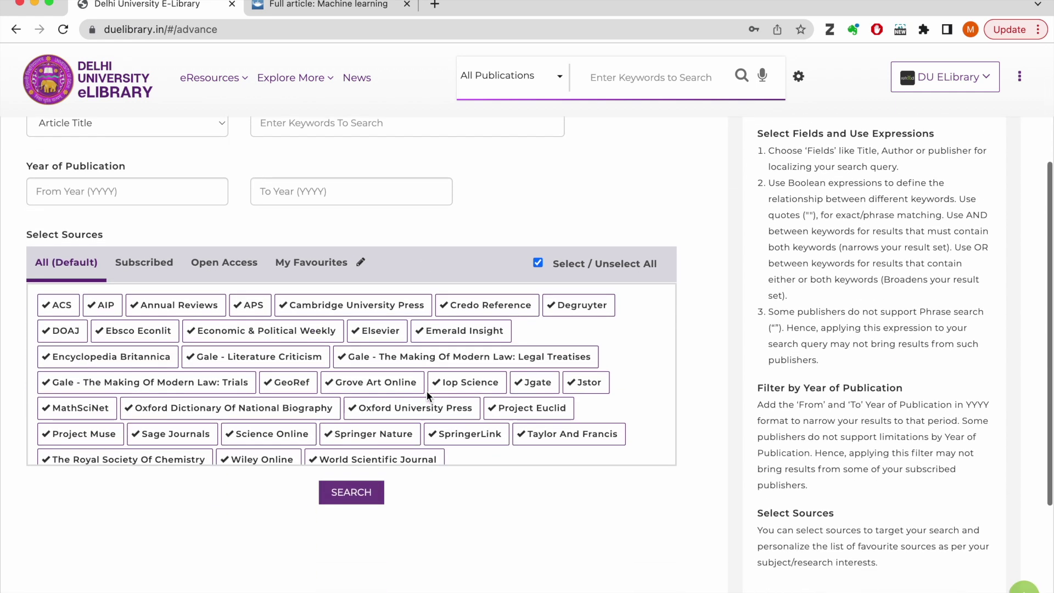
pyautogui.click(163, 232)
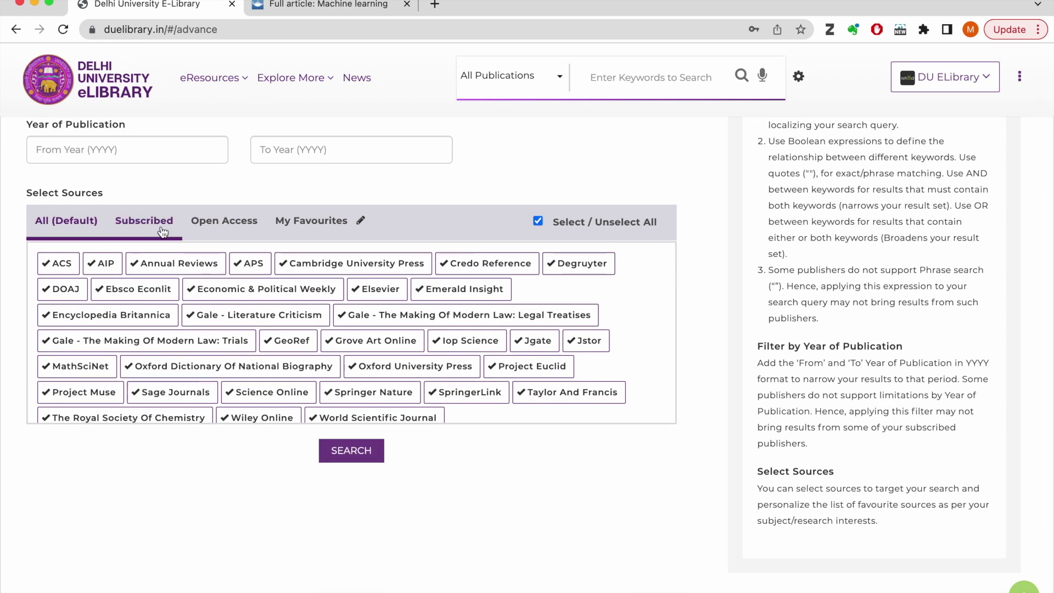
pyautogui.click(244, 234)
pyautogui.click(332, 227)
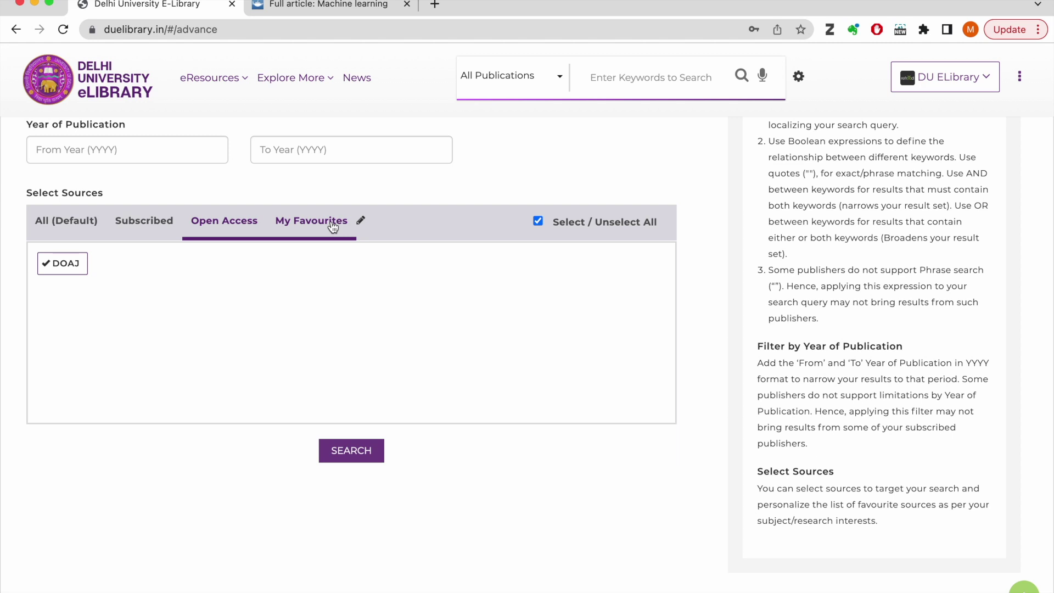
# - Add ACS, Ebsco Econlit, Emerald Insight, EPW, Gale Literature Criticism, Legal Treatises and Taylor And Francis to favourites
pyautogui.click(364, 222)
pyautogui.click(381, 210)
pyautogui.click(414, 263)
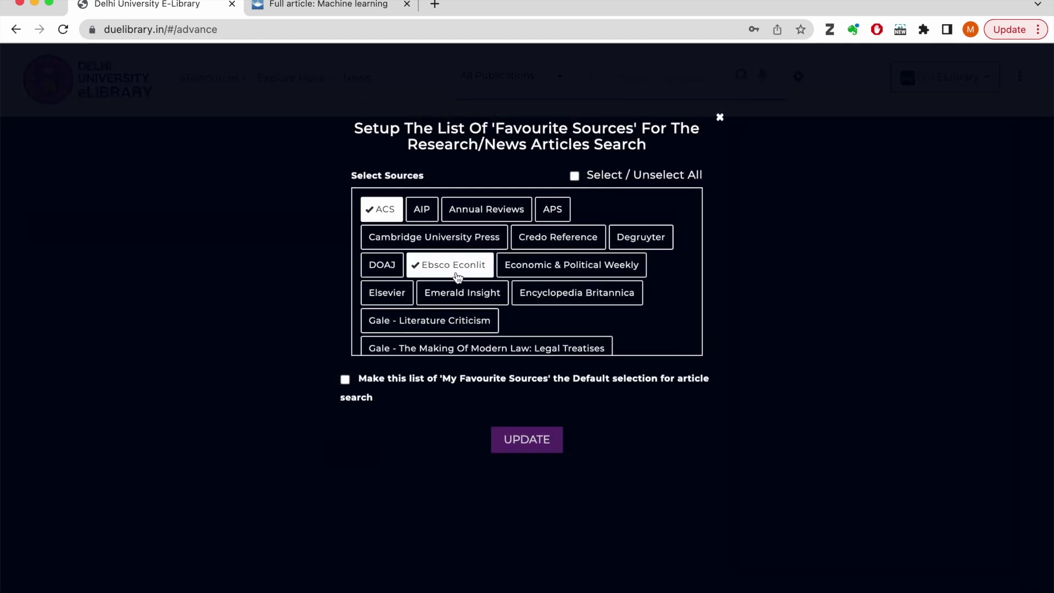
pyautogui.click(464, 291)
pyautogui.click(555, 273)
pyautogui.click(433, 328)
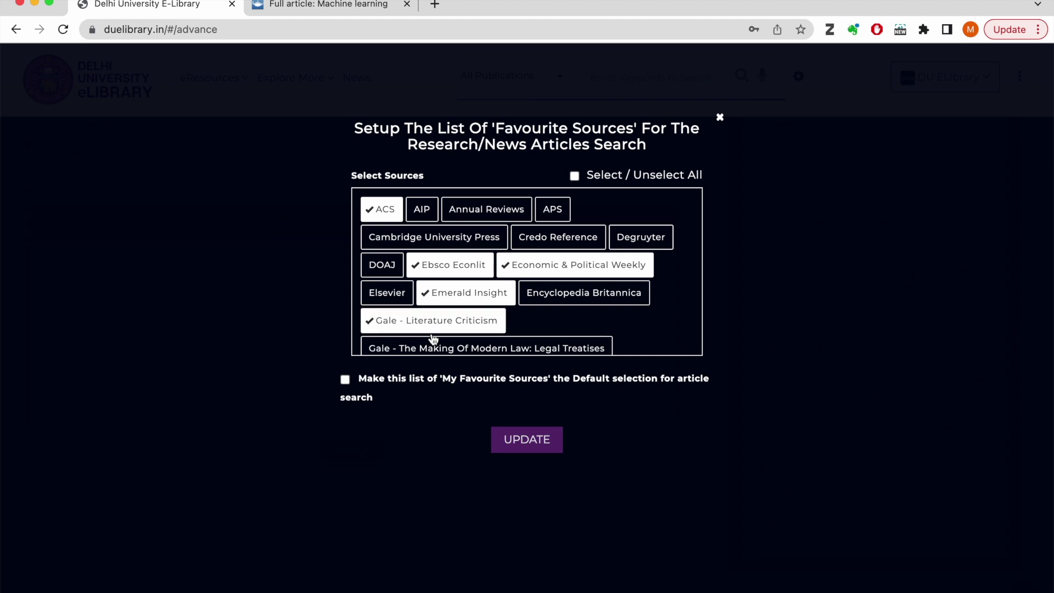
pyautogui.click(450, 358)
pyautogui.scroll(-5, 450, 351)
pyautogui.click(497, 287)
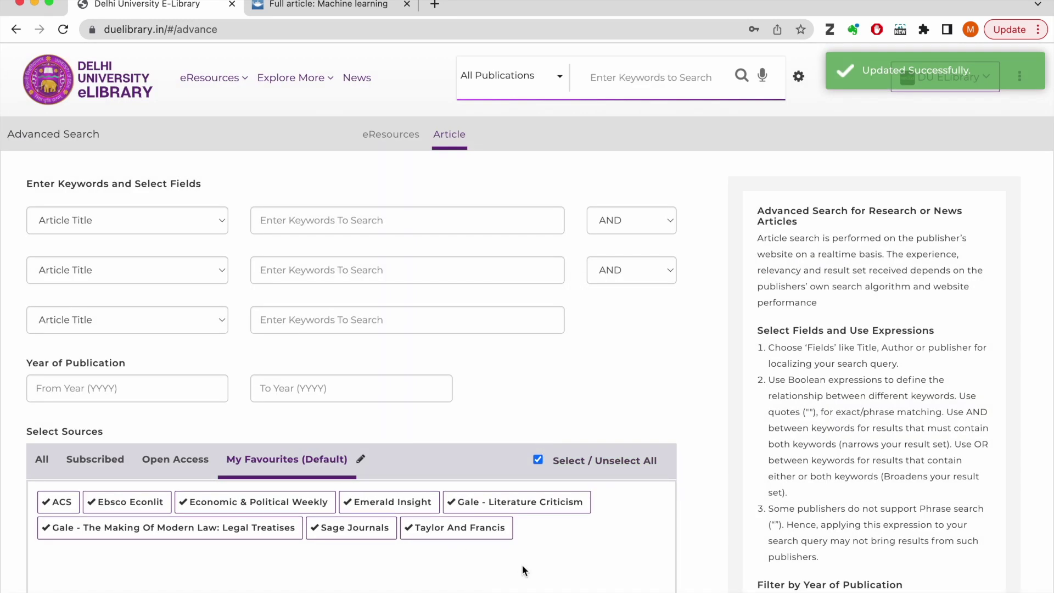
# - Search article titles for the exact phrase "Machine Learning" with From Year 2021
pyautogui.scroll(-2, 522, 564)
pyautogui.scroll(2, 522, 564)
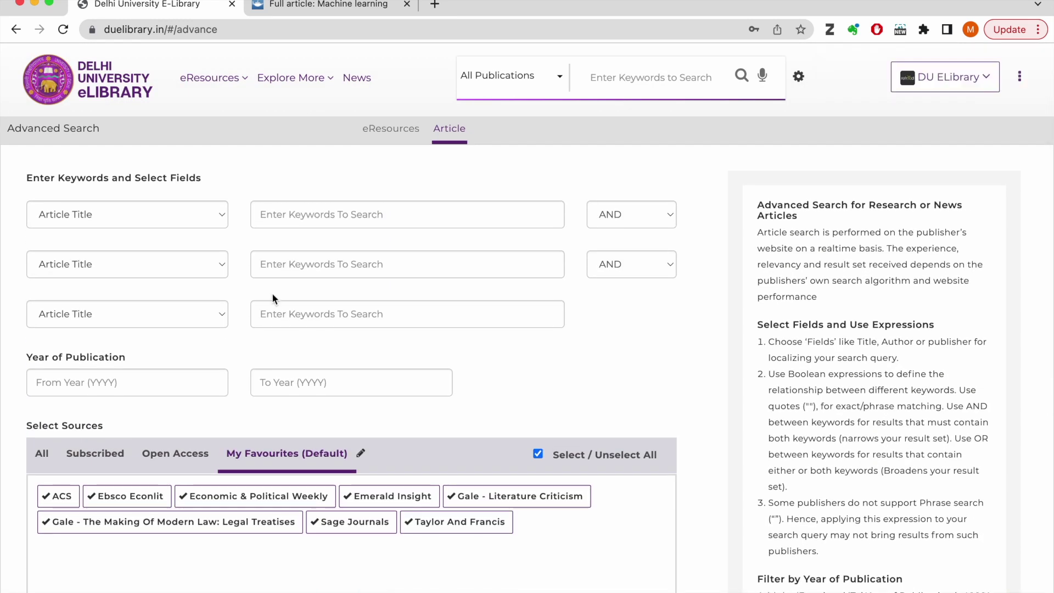
pyautogui.click(305, 220)
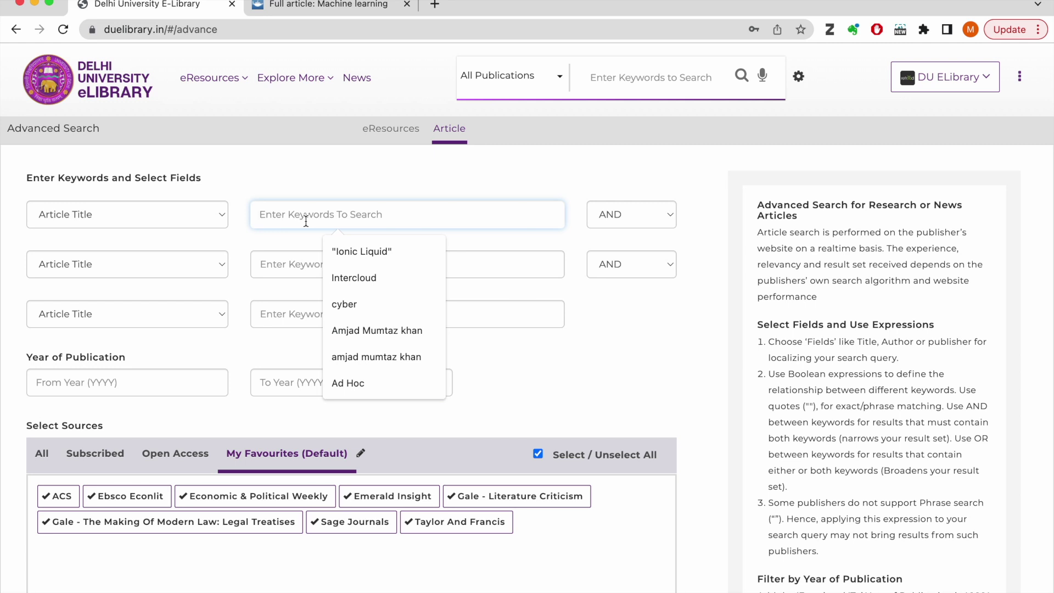
pyautogui.write('Machine Learning')
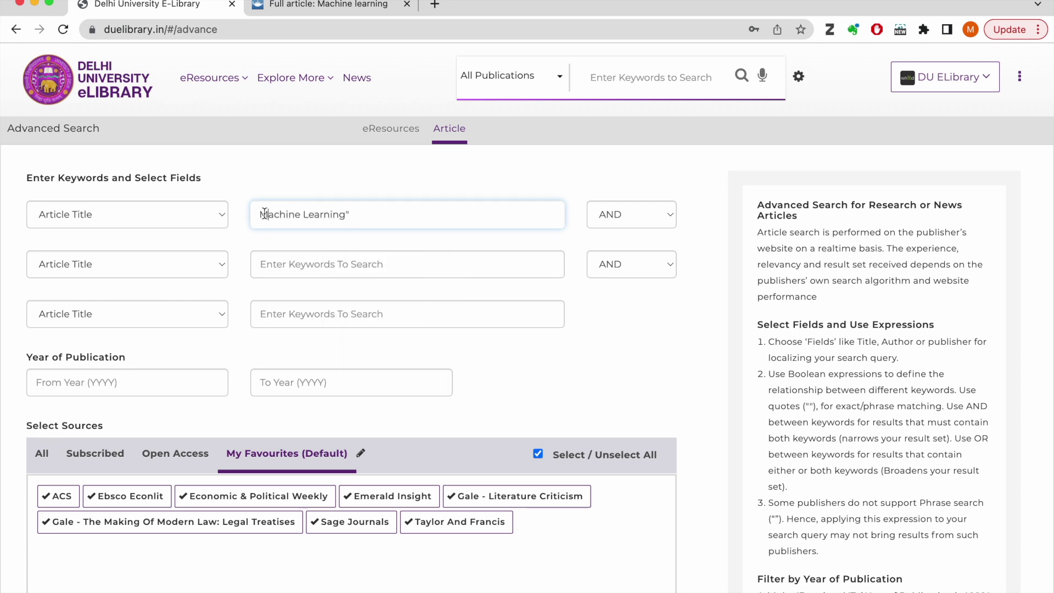
pyautogui.write('"')
pyautogui.click(155, 386)
pyautogui.write('2021')
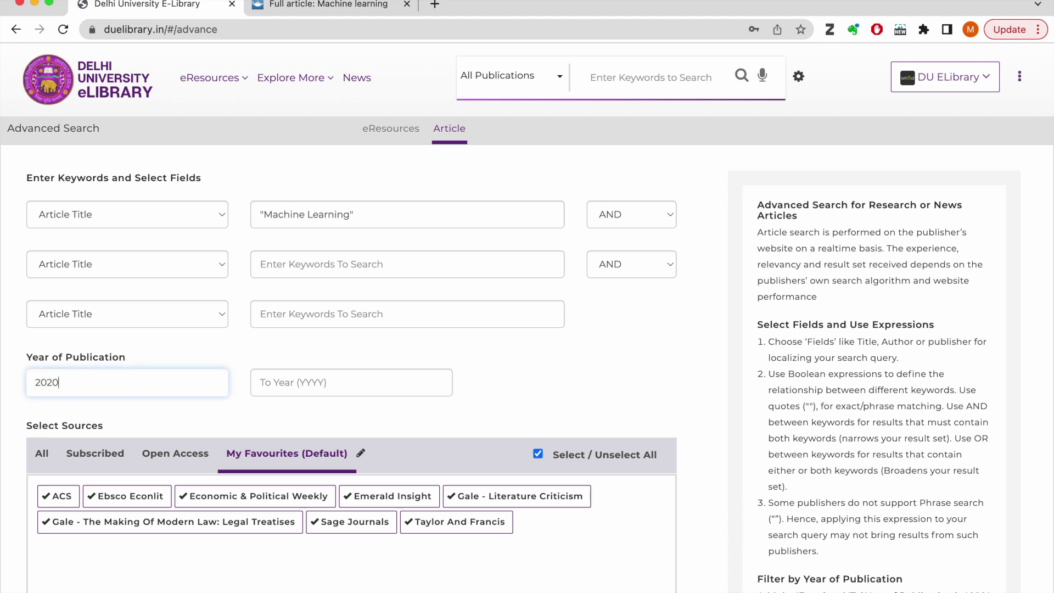
pyautogui.press('Return')
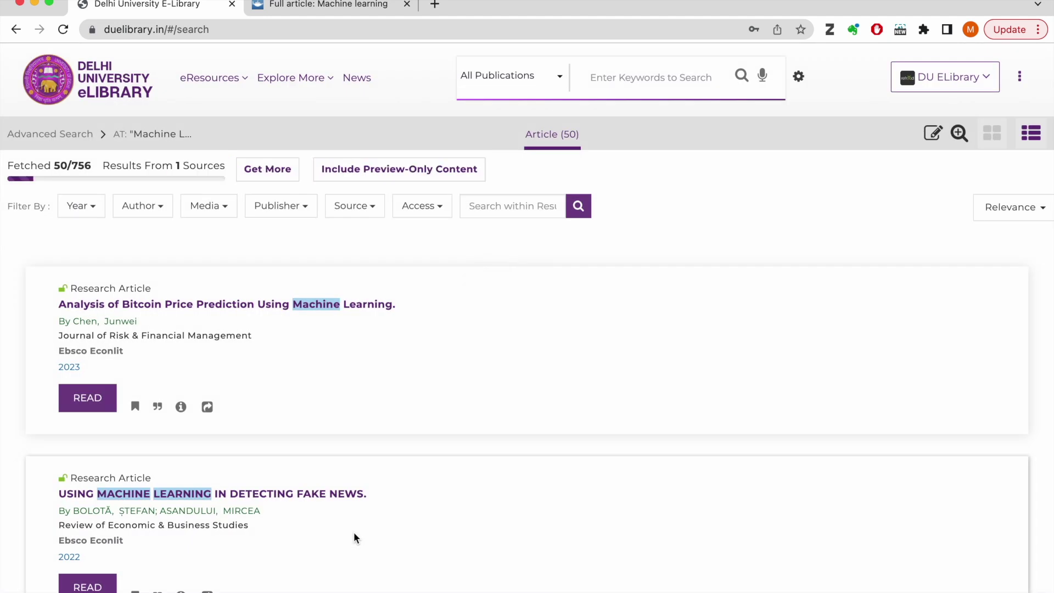